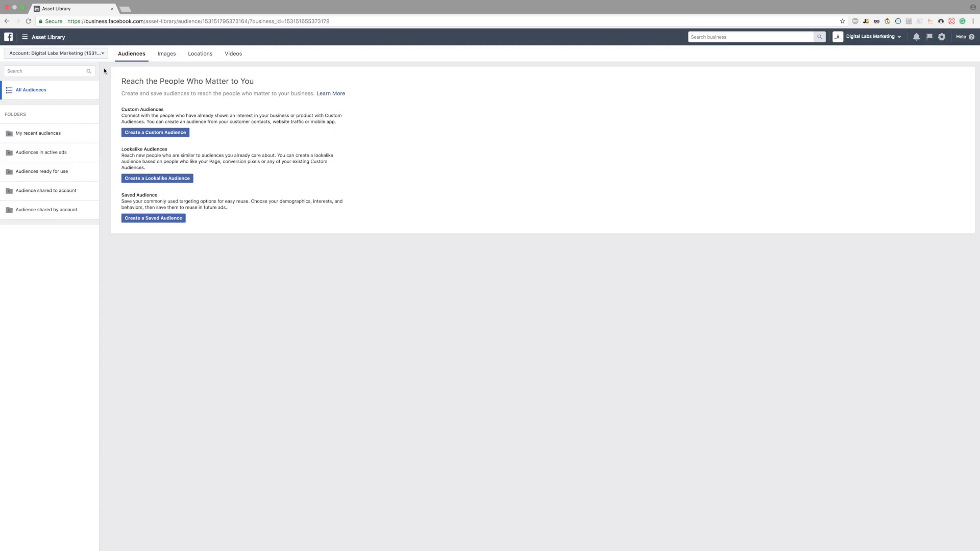
- Open the Audiences page and start a Custom Audience from a Customer File, adding customers from an own file
click(22, 38)
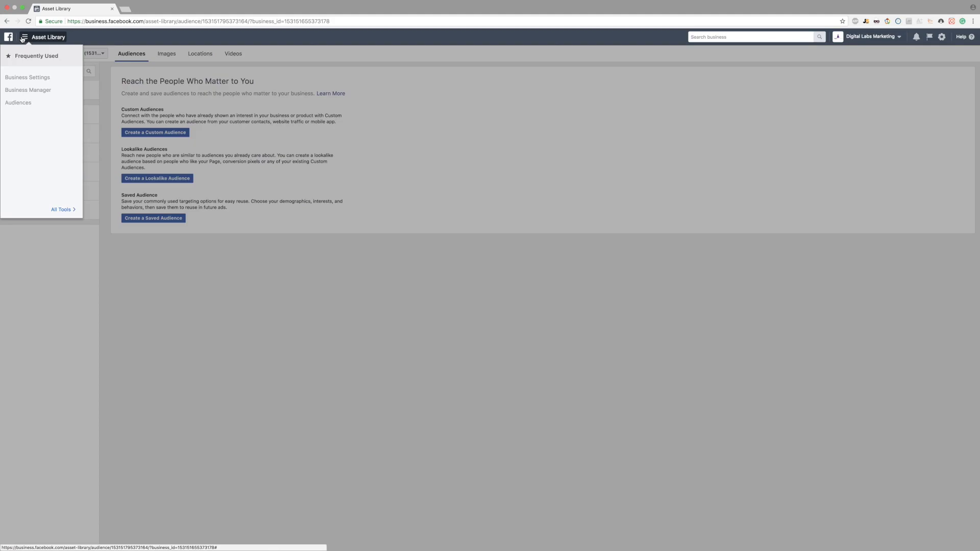
click(18, 104)
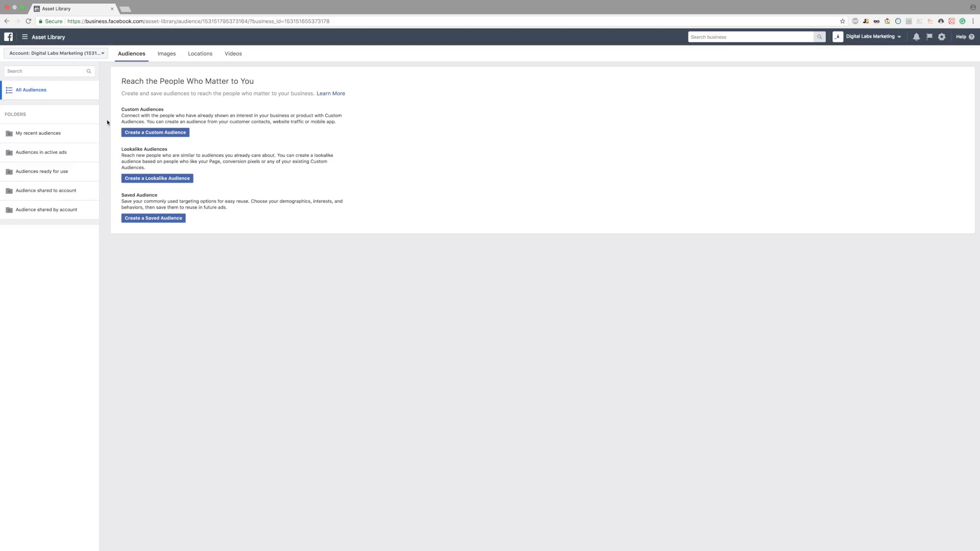
click(150, 134)
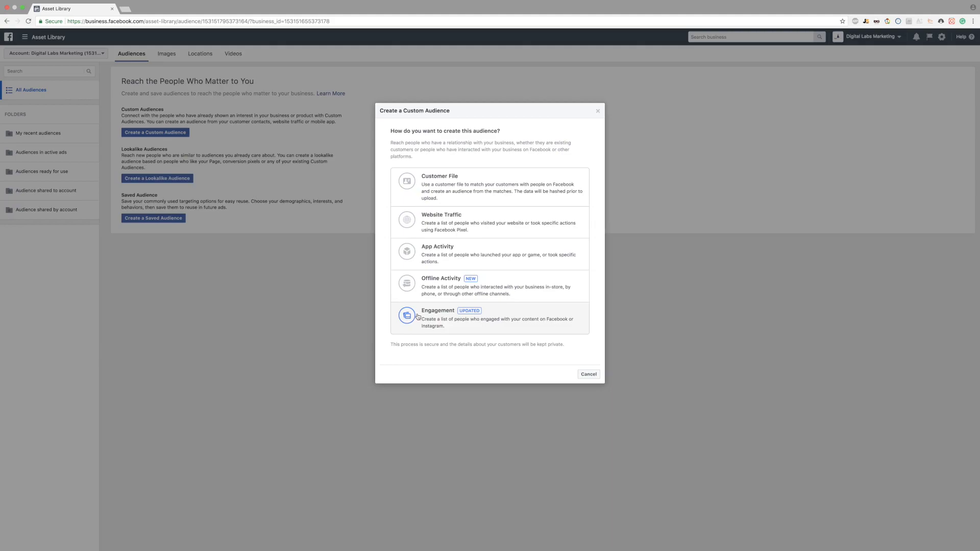
click(456, 189)
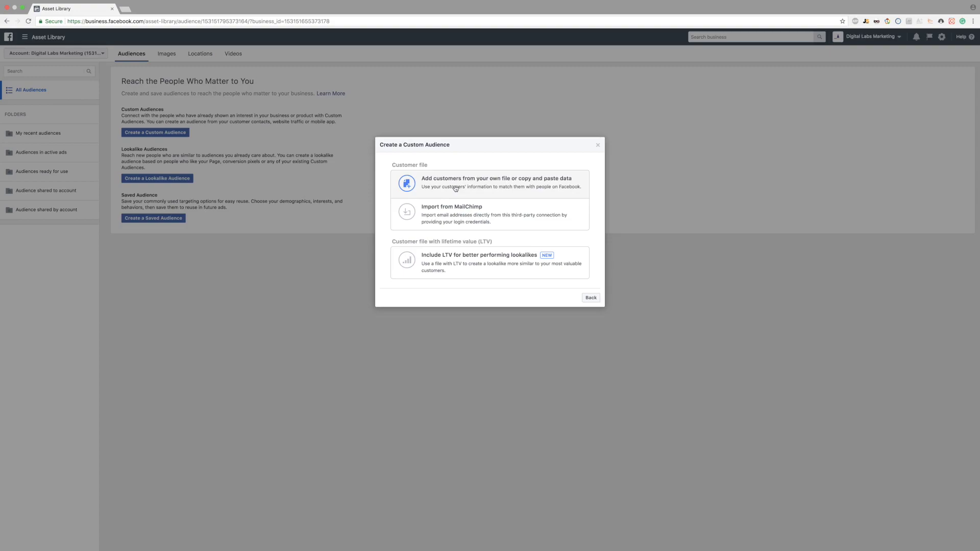
click(456, 188)
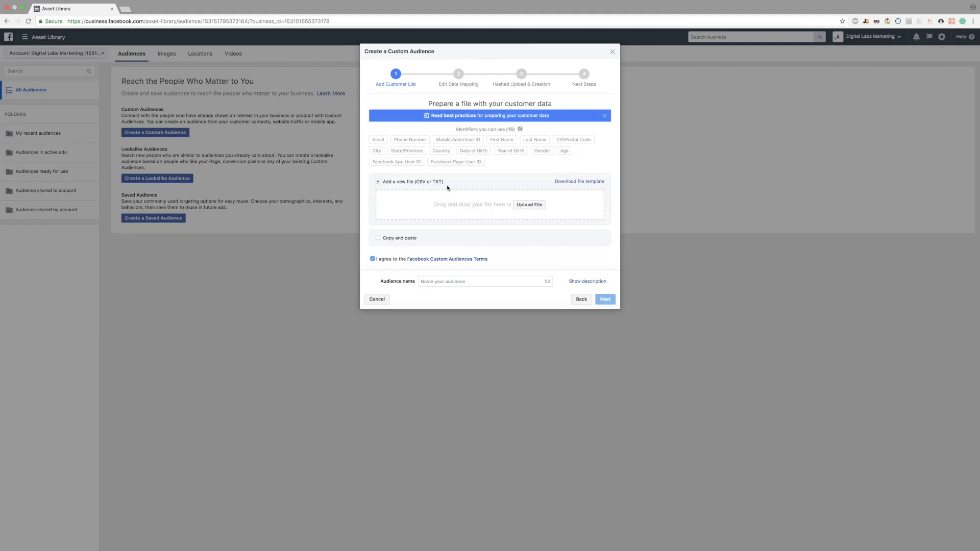
- Upload the customer list HLH List 1k.csv from the Desktop folder
click(529, 206)
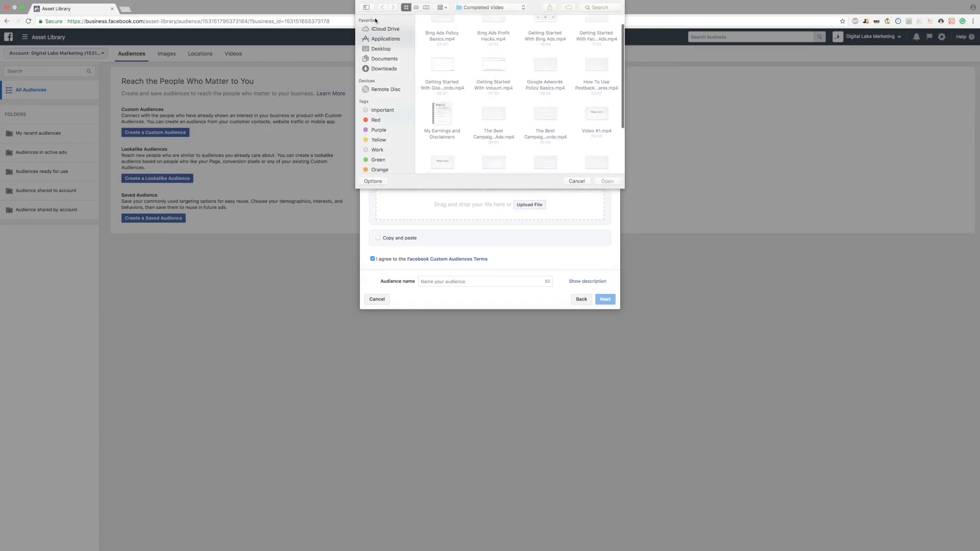
click(381, 48)
scroll(458, 99, down, 2)
scroll(457, 102, down, 3)
scroll(457, 101, up, 8)
scroll(457, 101, down, 5)
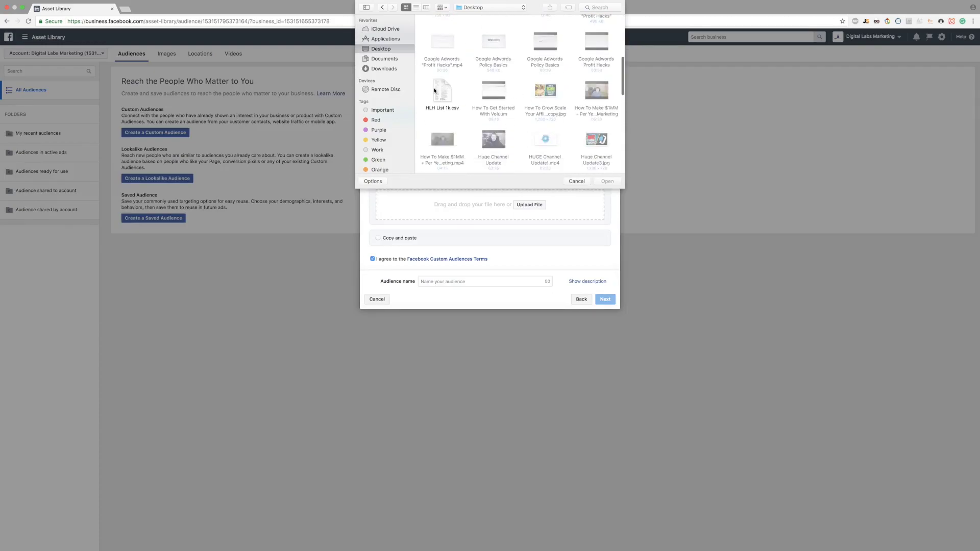
click(442, 92)
double_click(444, 92)
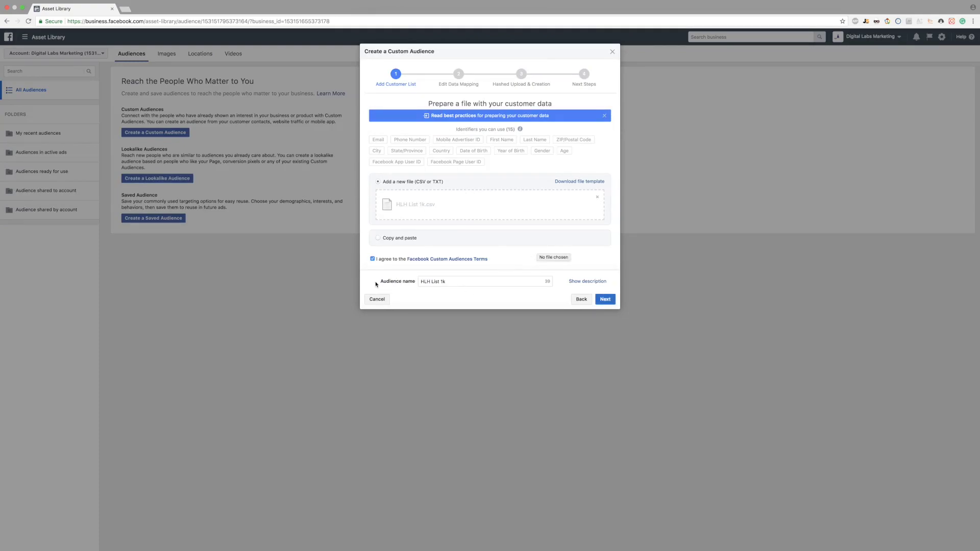
- Name the audience "Example Audience" and proceed to the data mapping stage
click(451, 281)
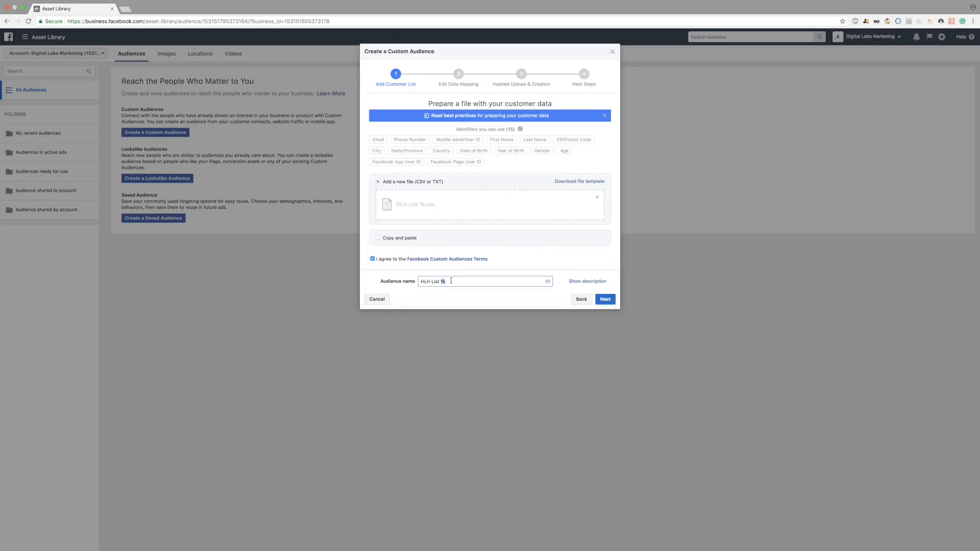
key(super+a)
text(Example Audienc)
click(610, 298)
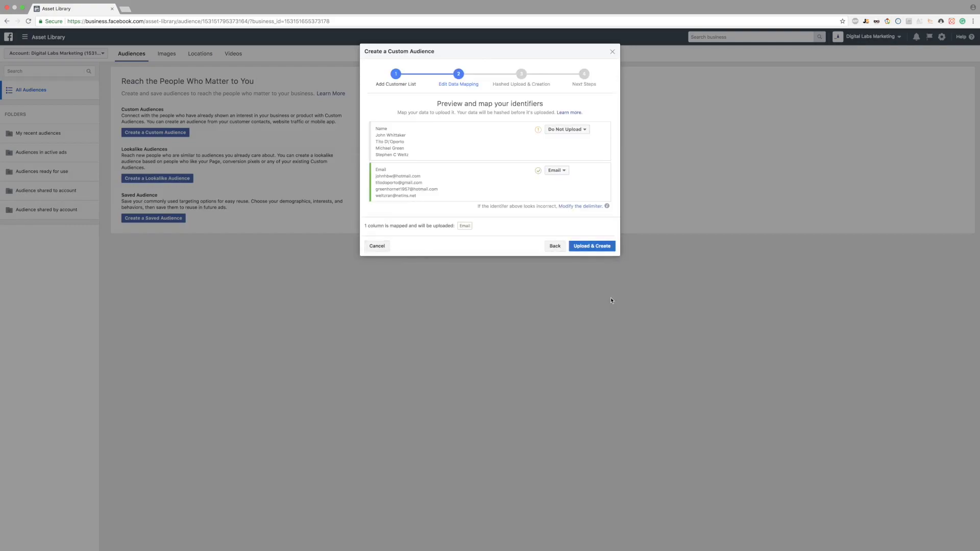
click(581, 206)
click(555, 165)
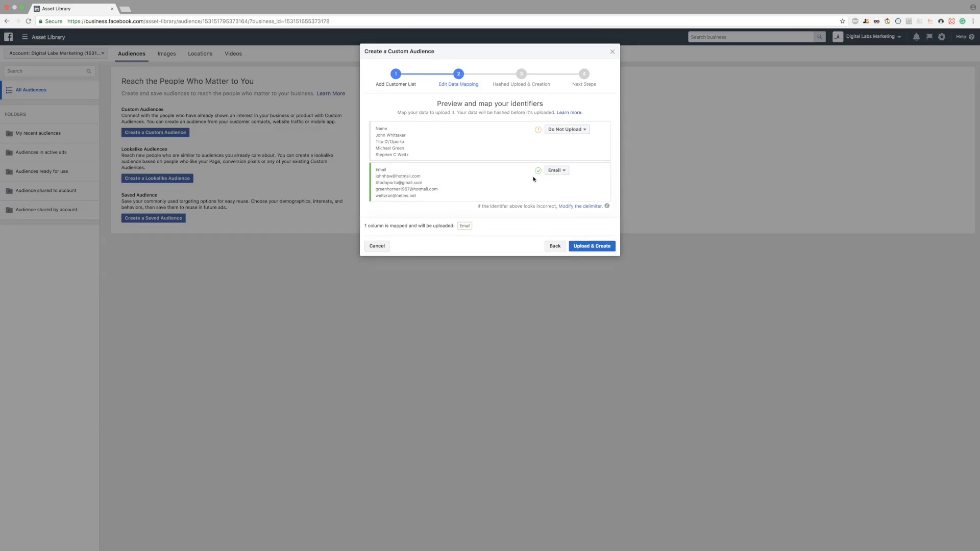
click(563, 131)
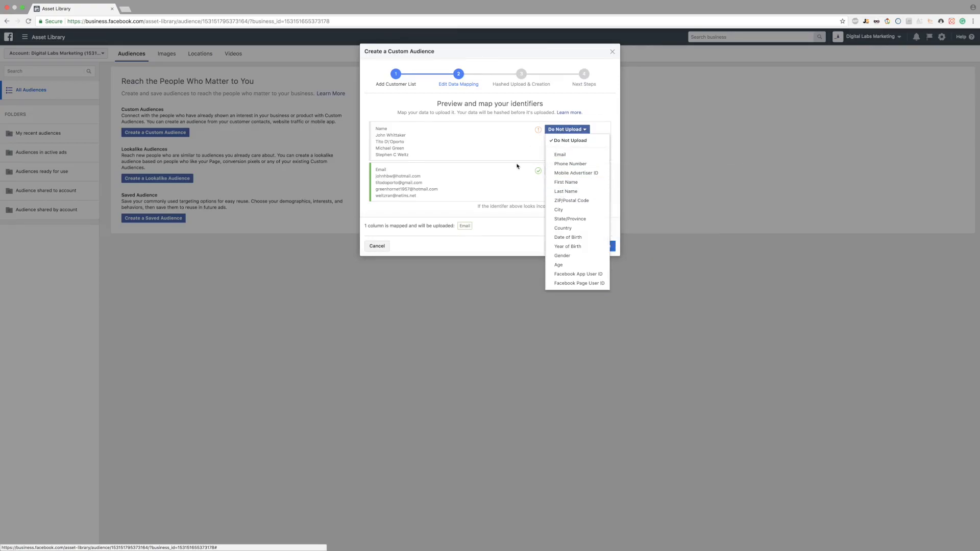
click(512, 134)
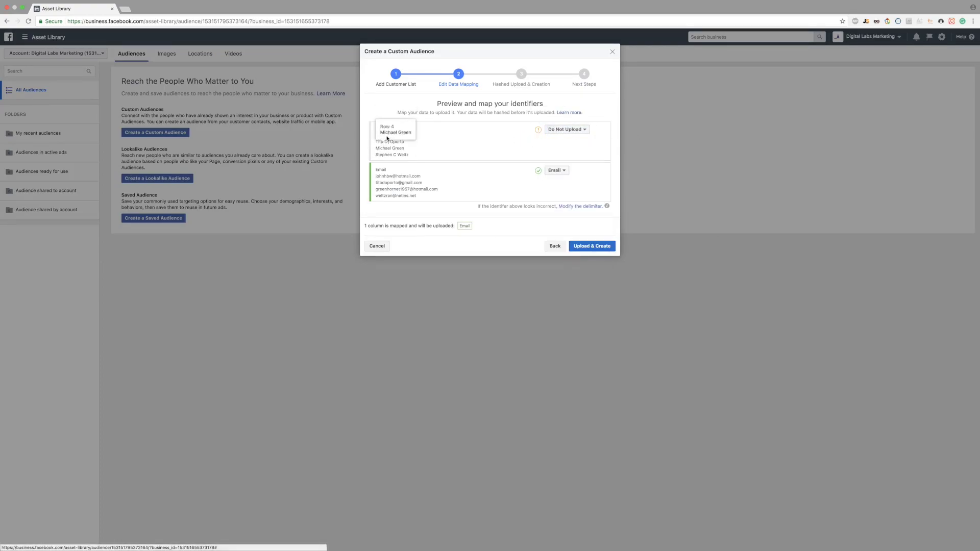
click(565, 129)
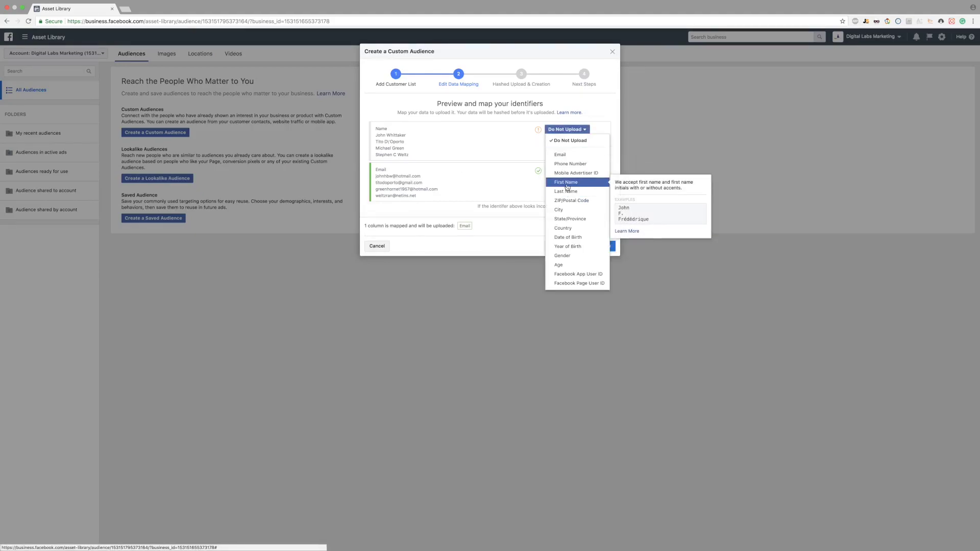
click(488, 120)
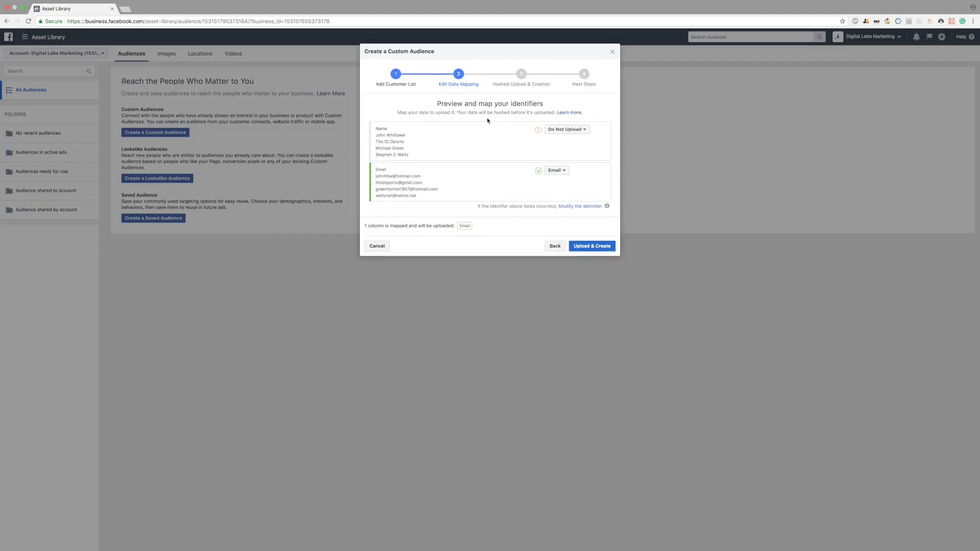
- Upload the customer list with only the Email column mapped, accepting the unmapped Name column, and create the audience
click(587, 246)
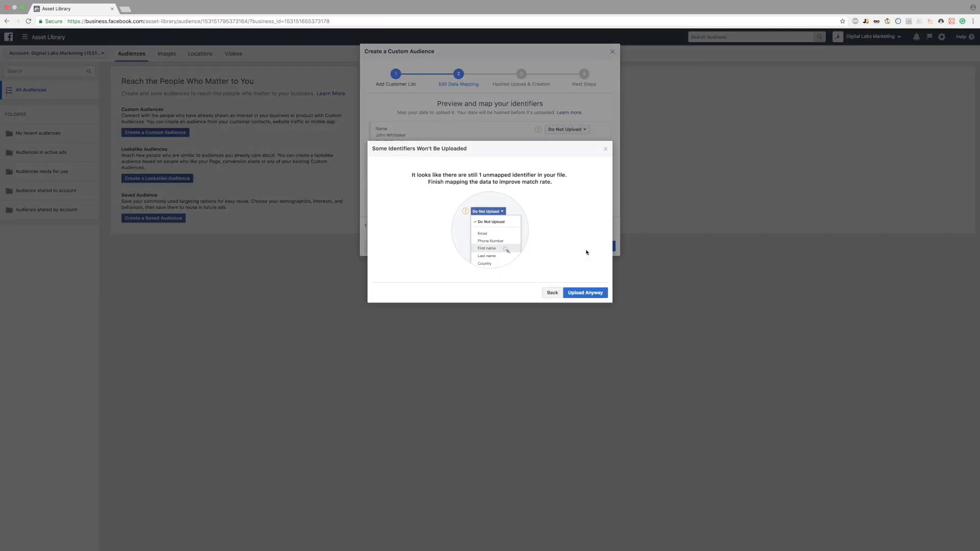
click(585, 293)
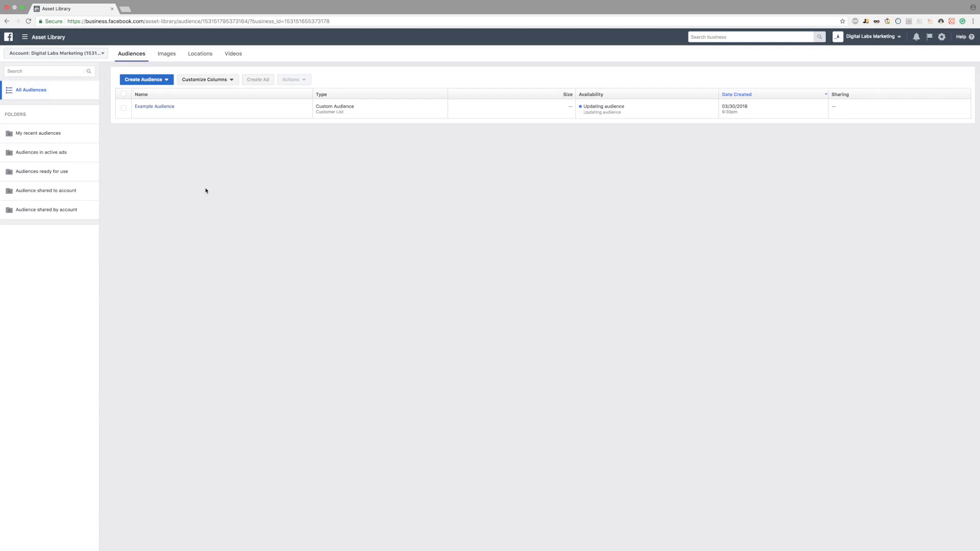
- Start a new Lookalike Audience and choose Example Audience as its source
click(124, 108)
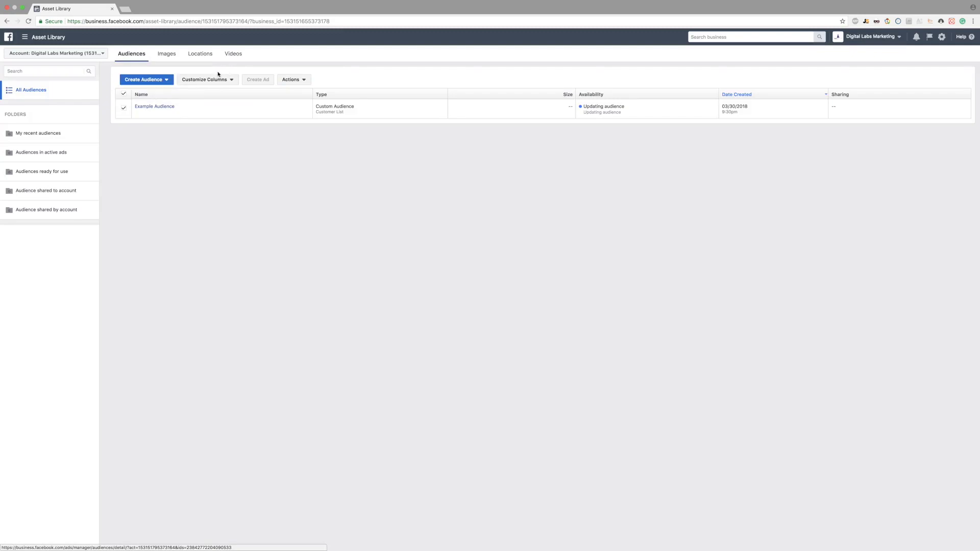
click(147, 79)
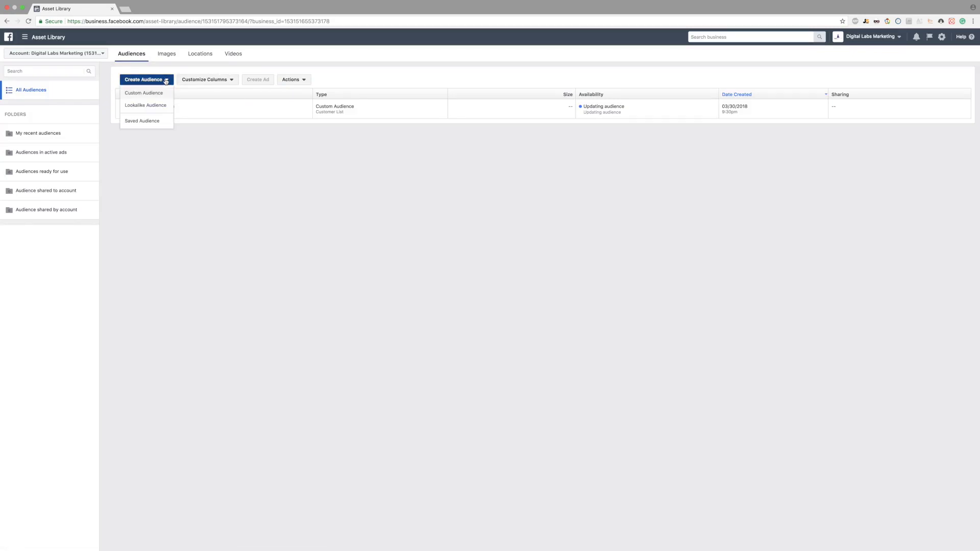
click(153, 109)
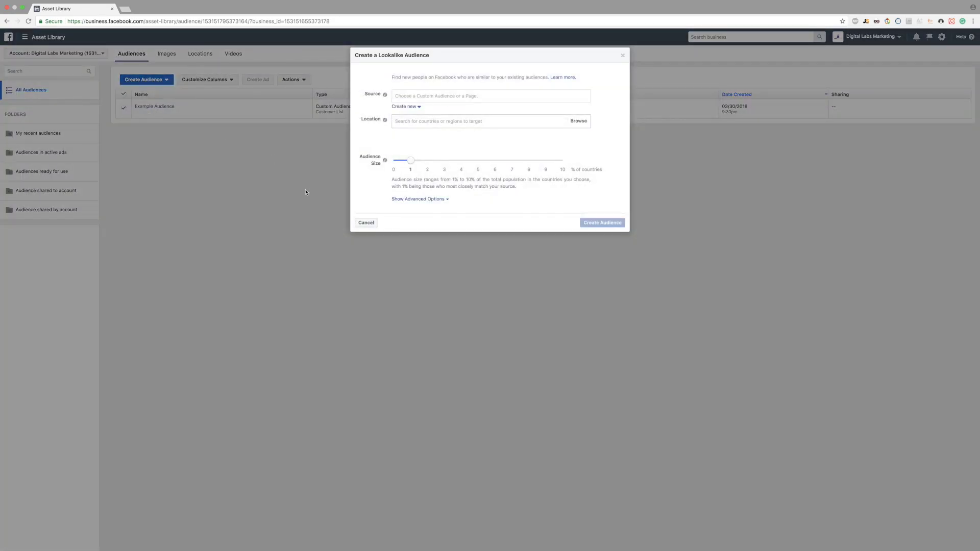
click(433, 97)
scroll(440, 141, down, 5)
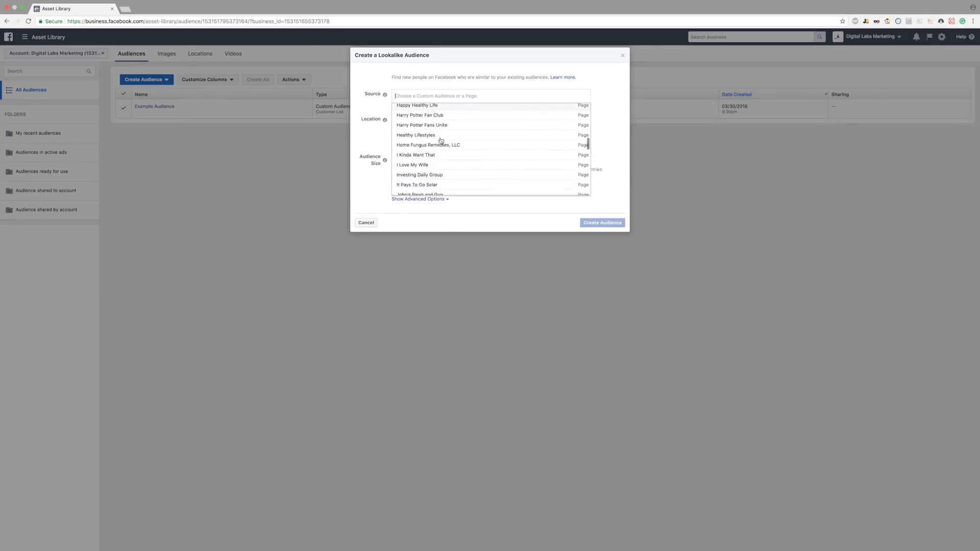
scroll(441, 142, up, 5)
click(429, 133)
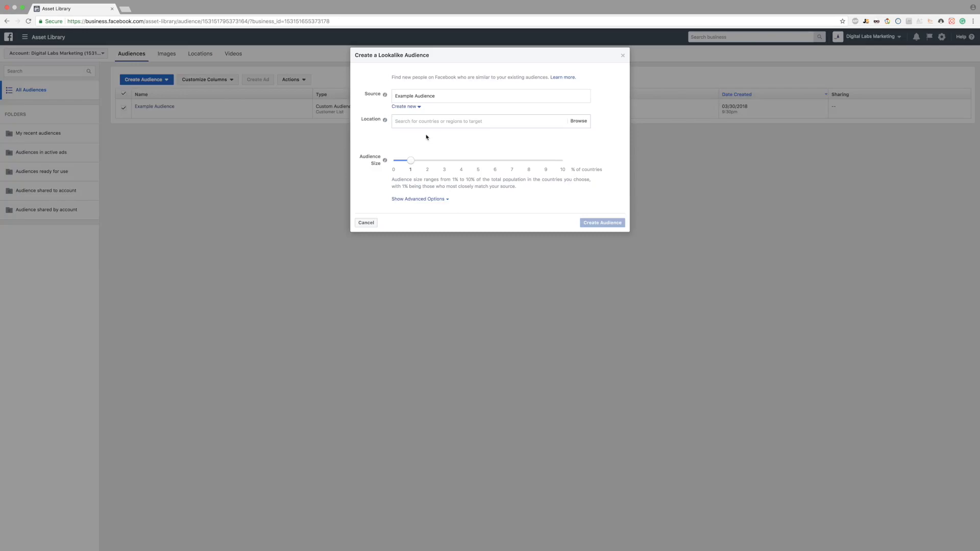
- Target the United States as the location and create the lookalike audience at the 1% audience size
click(416, 122)
text(United States)
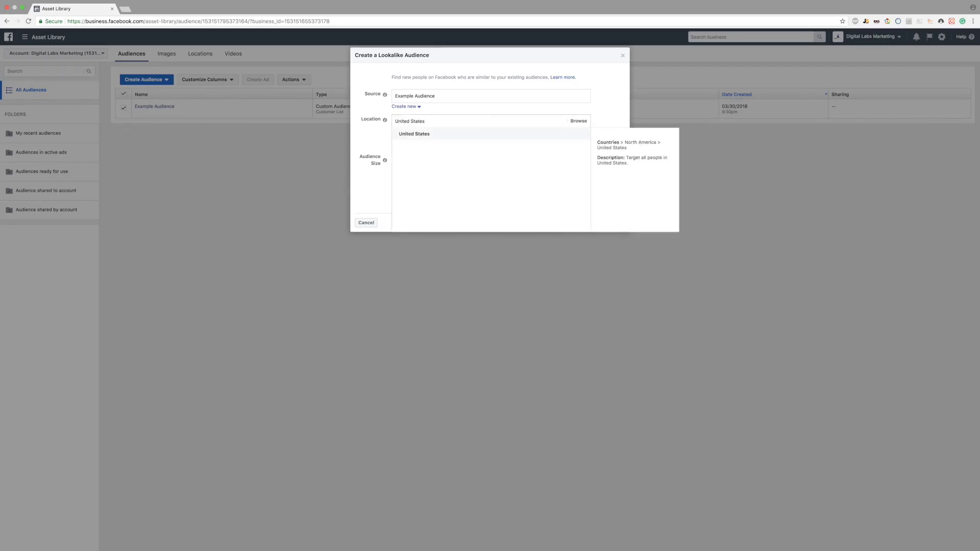
click(420, 134)
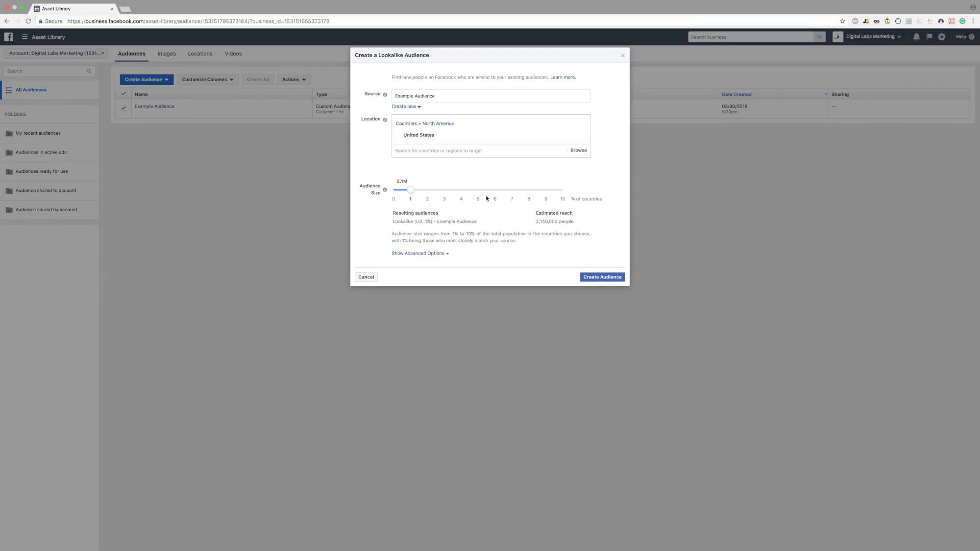
click(591, 277)
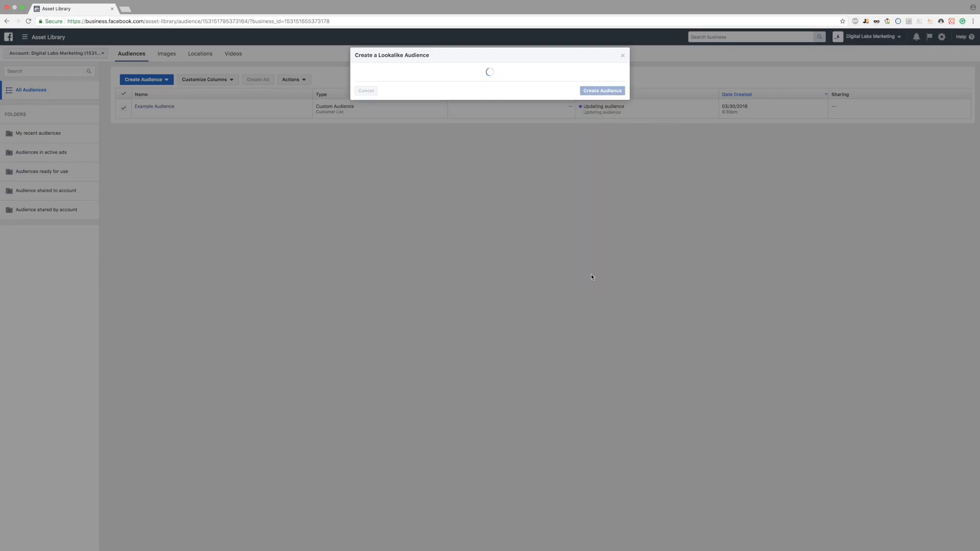